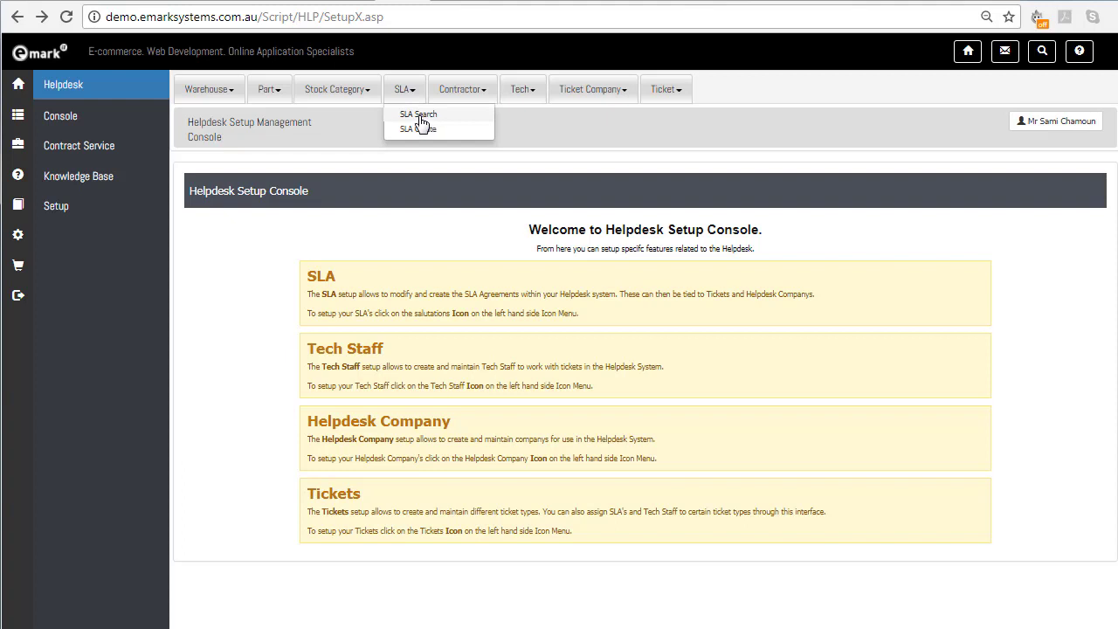
List all service level agreements, open the blank SLA creation form to view it, and return to the list
{"action": "left_click", "coordinate": [433, 117]}
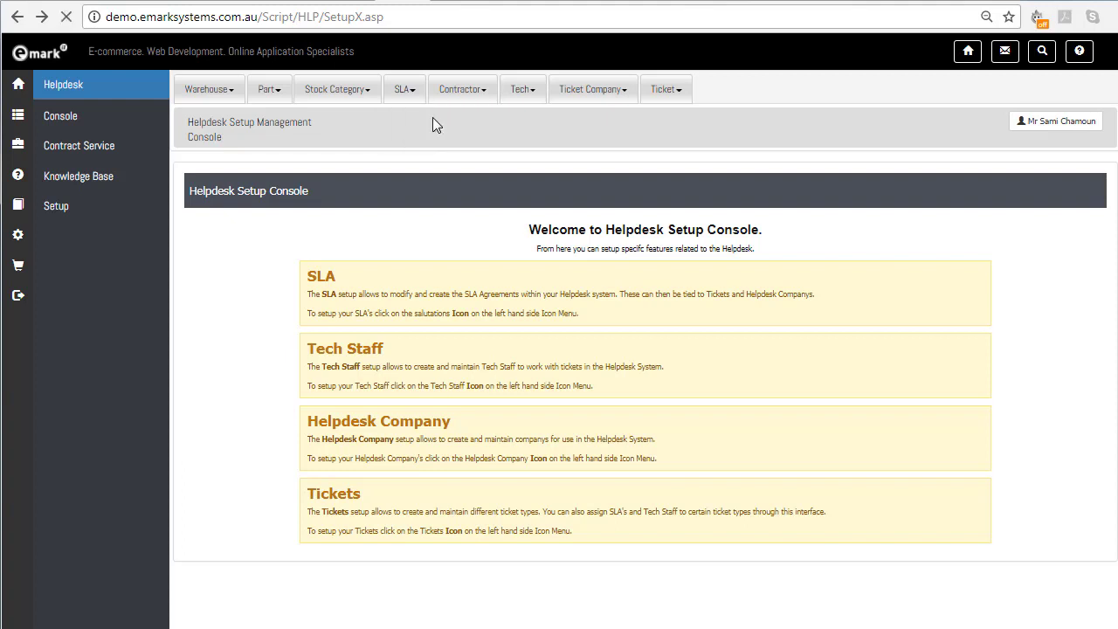
{"action": "left_click", "coordinate": [666, 263]}
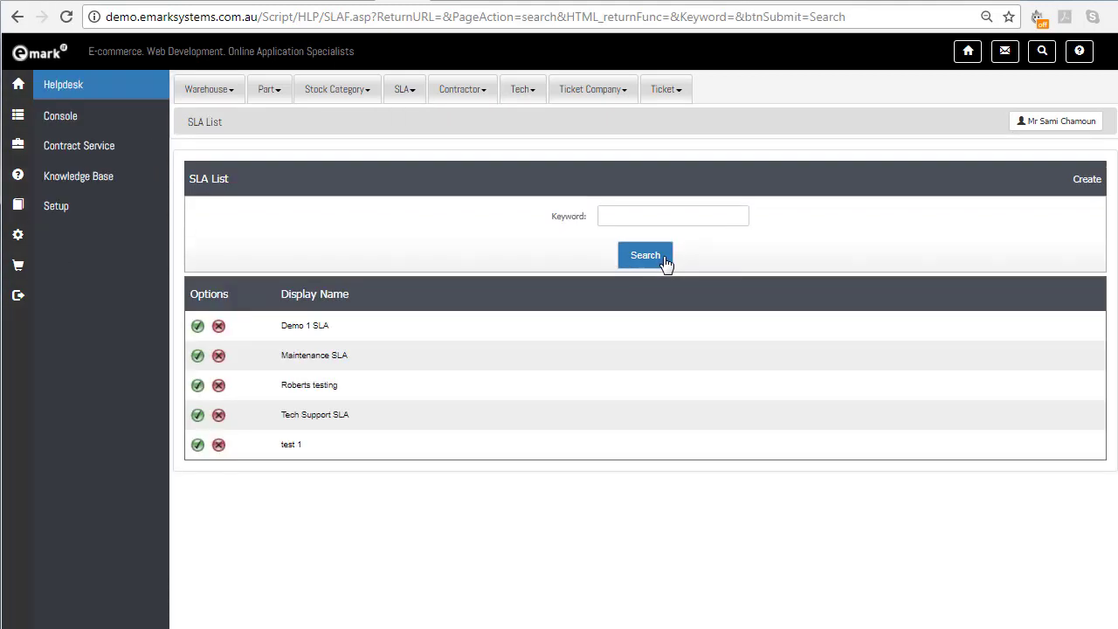
{"action": "left_click", "coordinate": [1088, 186]}
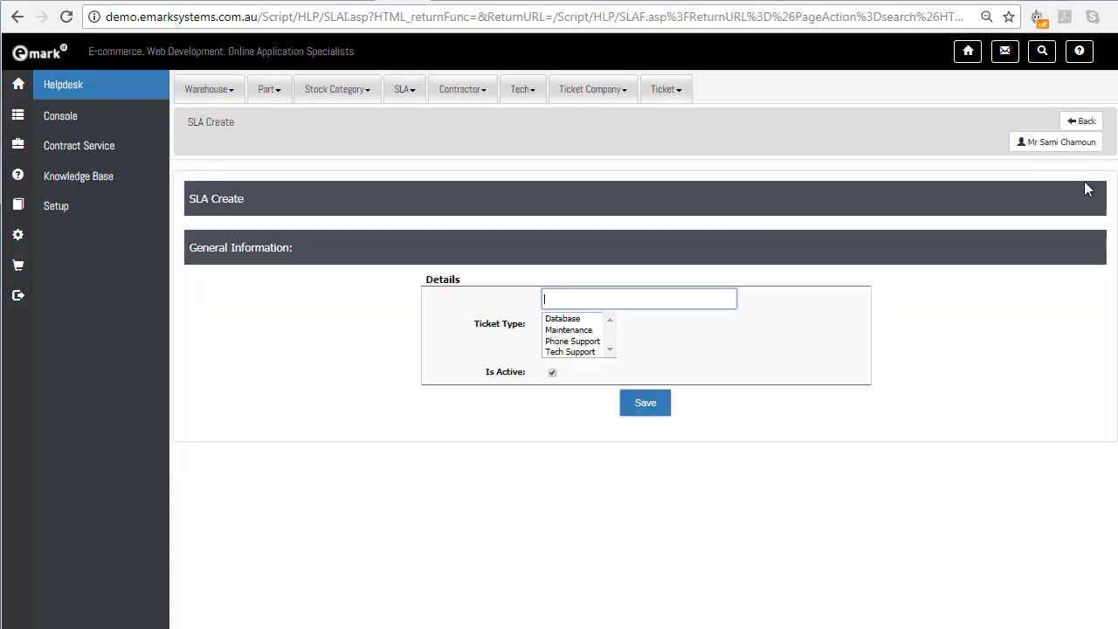
{"action": "left_click", "coordinate": [1082, 122]}
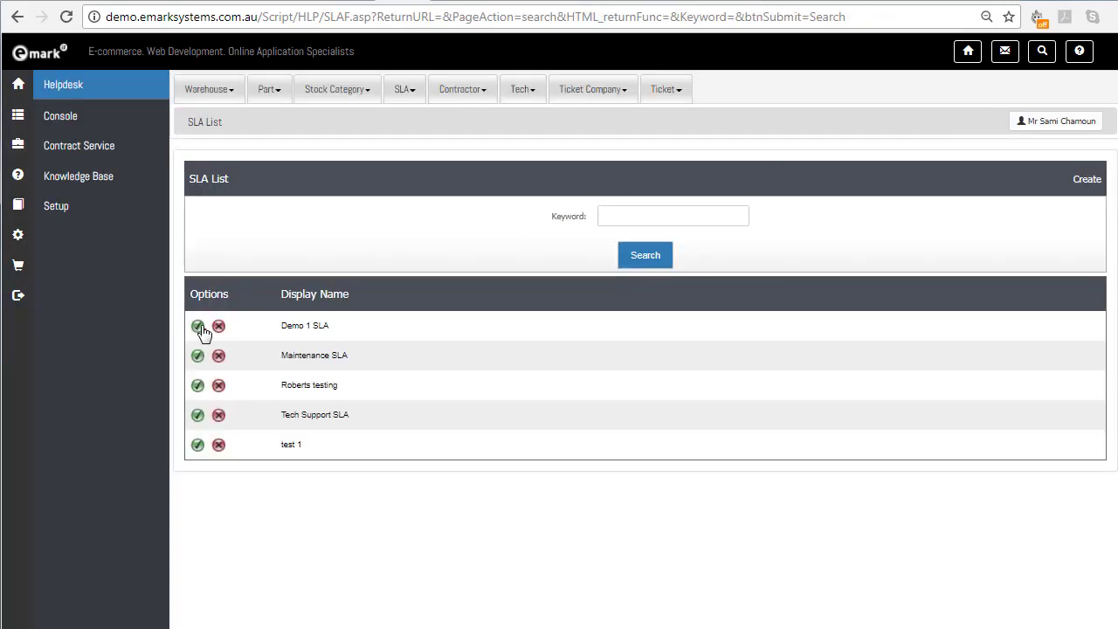
Open the Demo 1 SLA for editing and review its general details and SLA rules
{"action": "left_click", "coordinate": [198, 328]}
{"action": "scroll", "coordinate": [288, 339], "scroll_direction": "down", "scroll_amount": 1}
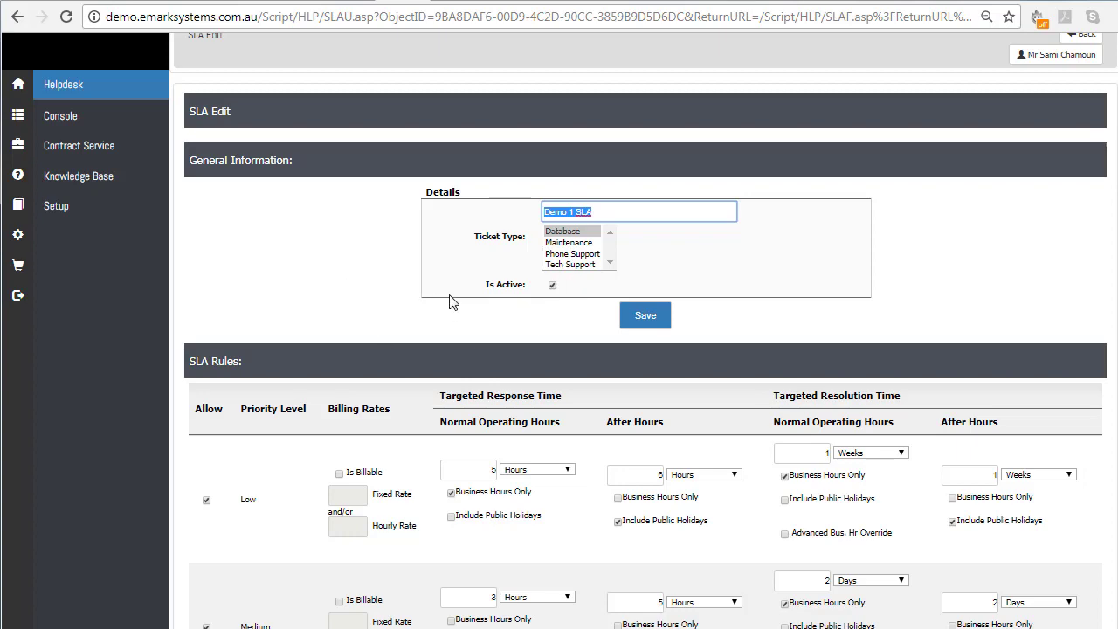
{"action": "scroll", "coordinate": [453, 295], "scroll_direction": "down", "scroll_amount": 3}
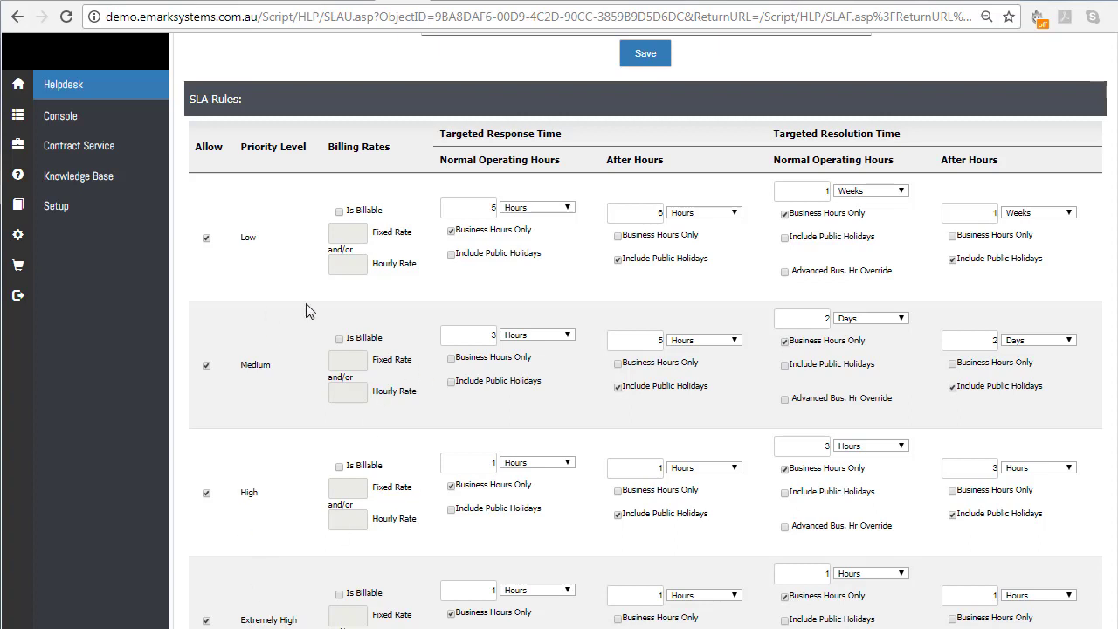
Mark the Low priority rule as billable and examine its rate fields and targeted response time options
{"action": "left_click", "coordinate": [340, 213]}
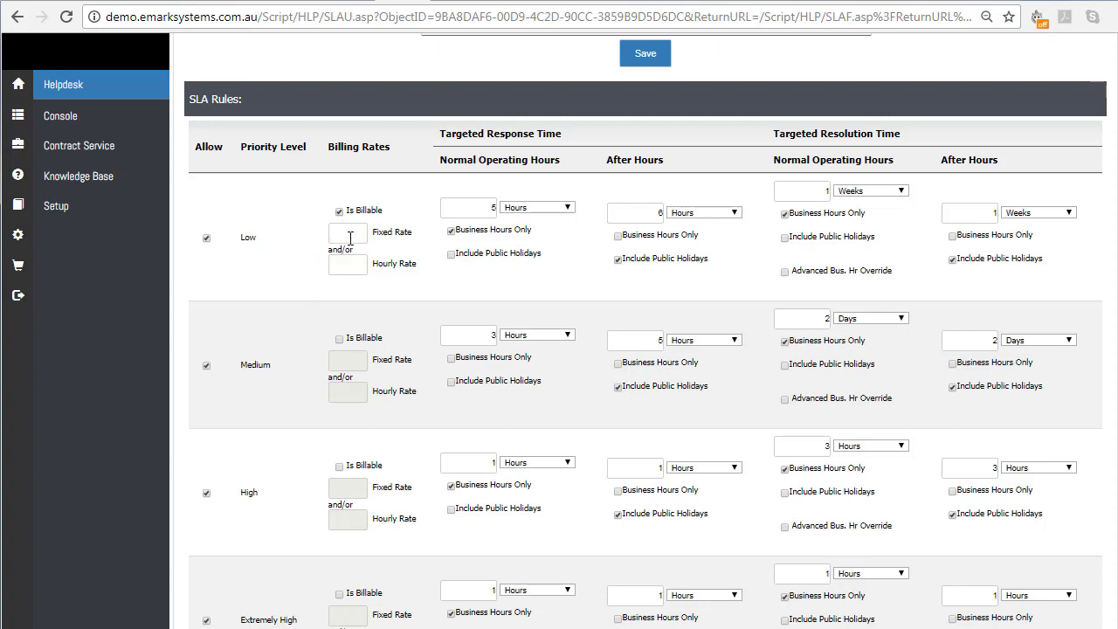
{"action": "double_click", "coordinate": [243, 239]}
{"action": "left_click", "coordinate": [267, 245]}
{"action": "left_click_drag", "start_coordinate": [373, 233], "coordinate": [412, 234]}
{"action": "left_click", "coordinate": [382, 252]}
{"action": "left_click_drag", "start_coordinate": [460, 253], "coordinate": [541, 254]}
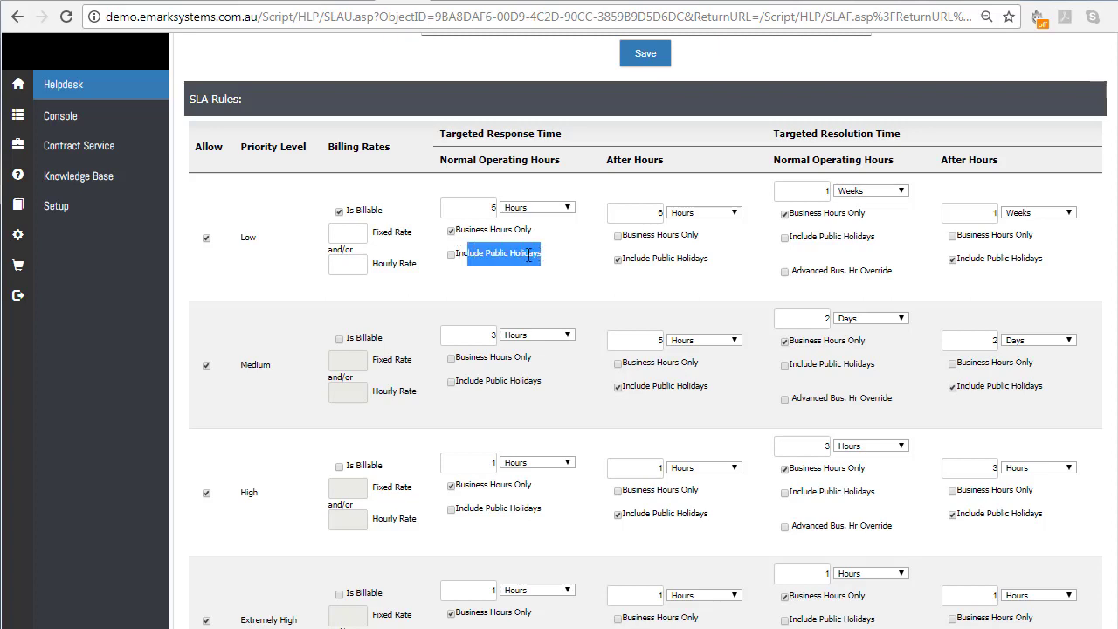
{"action": "left_click", "coordinate": [517, 276]}
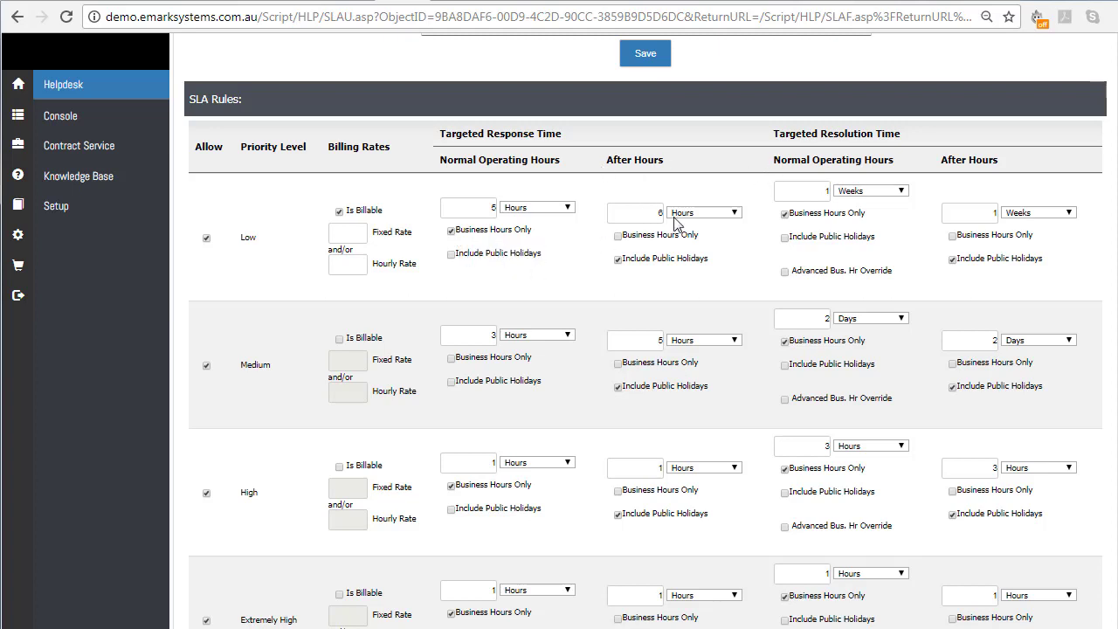
{"action": "left_click_drag", "start_coordinate": [646, 212], "coordinate": [687, 218]}
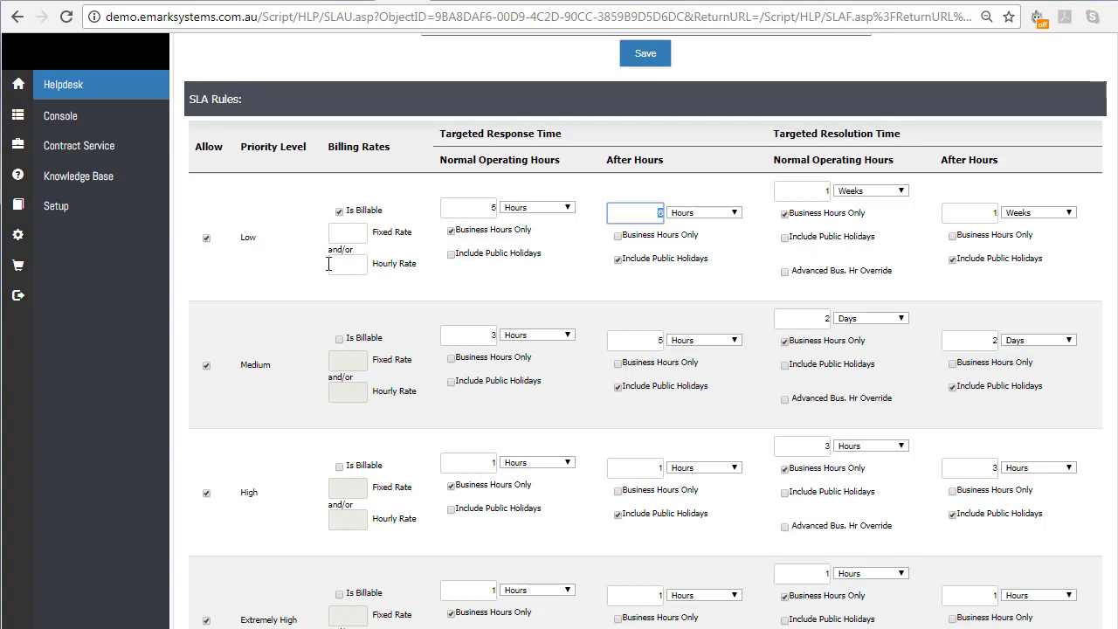
Enable the advanced business hour override for Low priority's normal-hours resolution time and review the start time, end time and weekday options
{"action": "left_click", "coordinate": [785, 273]}
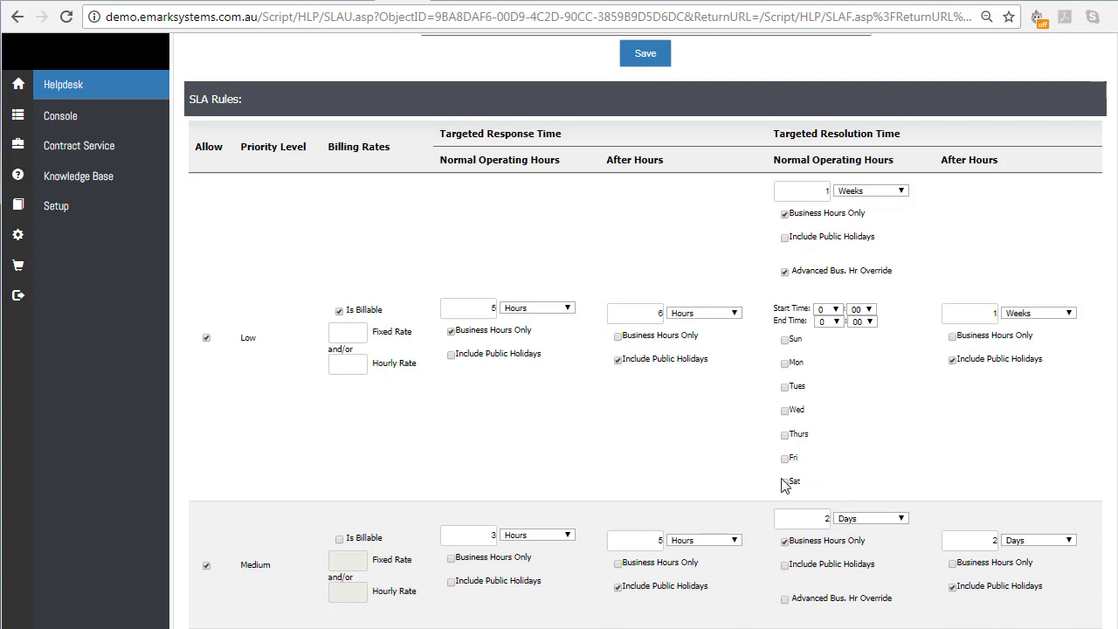
{"action": "scroll", "coordinate": [786, 476], "scroll_direction": "down", "scroll_amount": 1}
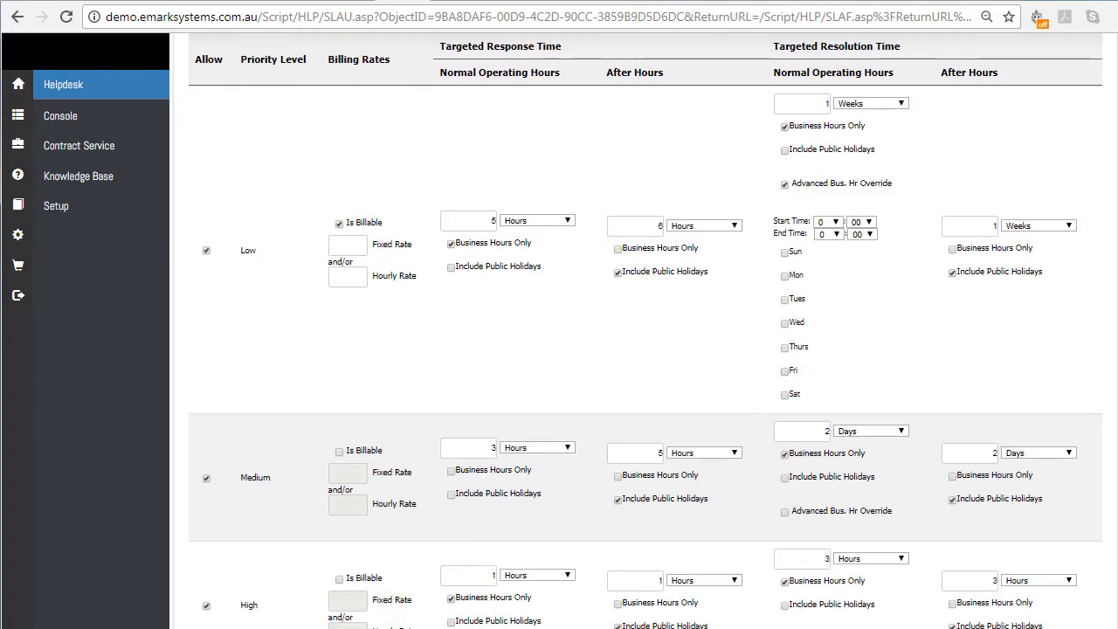
{"action": "scroll", "coordinate": [646, 331], "scroll_direction": "up", "scroll_amount": 2}
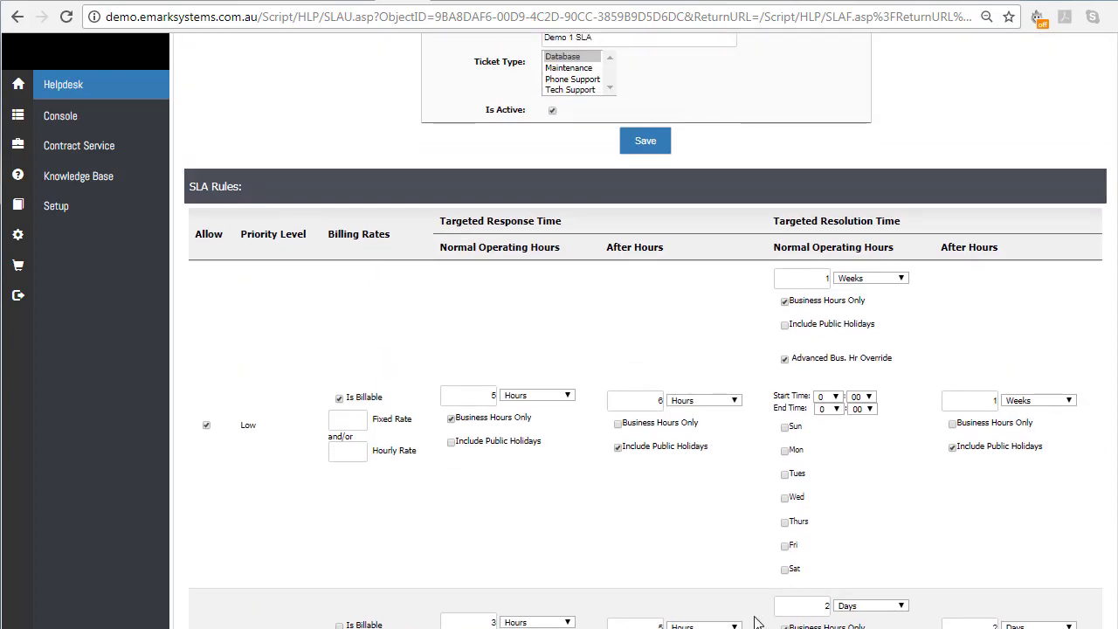
{"action": "scroll", "coordinate": [756, 622], "scroll_direction": "down", "scroll_amount": 1}
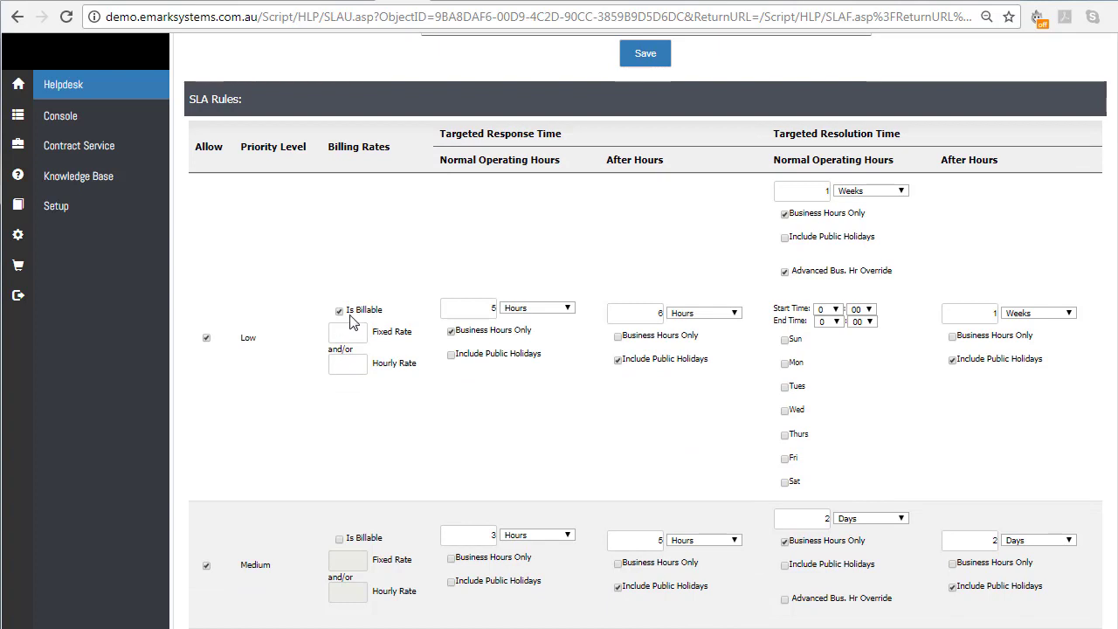
{"action": "scroll", "coordinate": [219, 584], "scroll_direction": "down", "scroll_amount": 1}
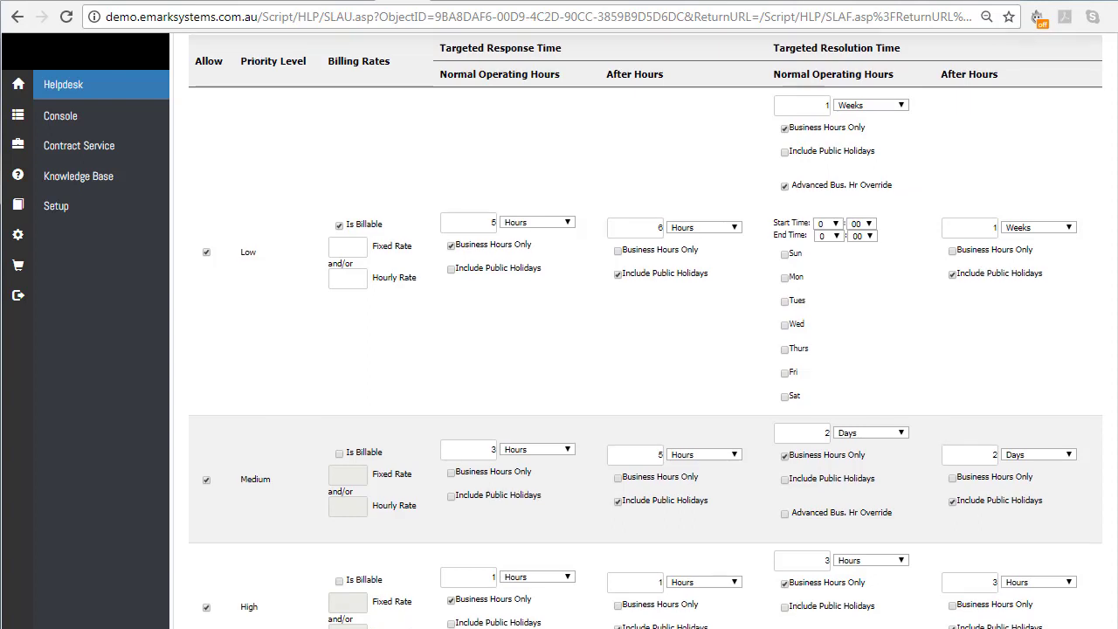
{"action": "scroll", "coordinate": [362, 588], "scroll_direction": "up", "scroll_amount": 3}
{"action": "scroll", "coordinate": [399, 481], "scroll_direction": "up", "scroll_amount": 1}
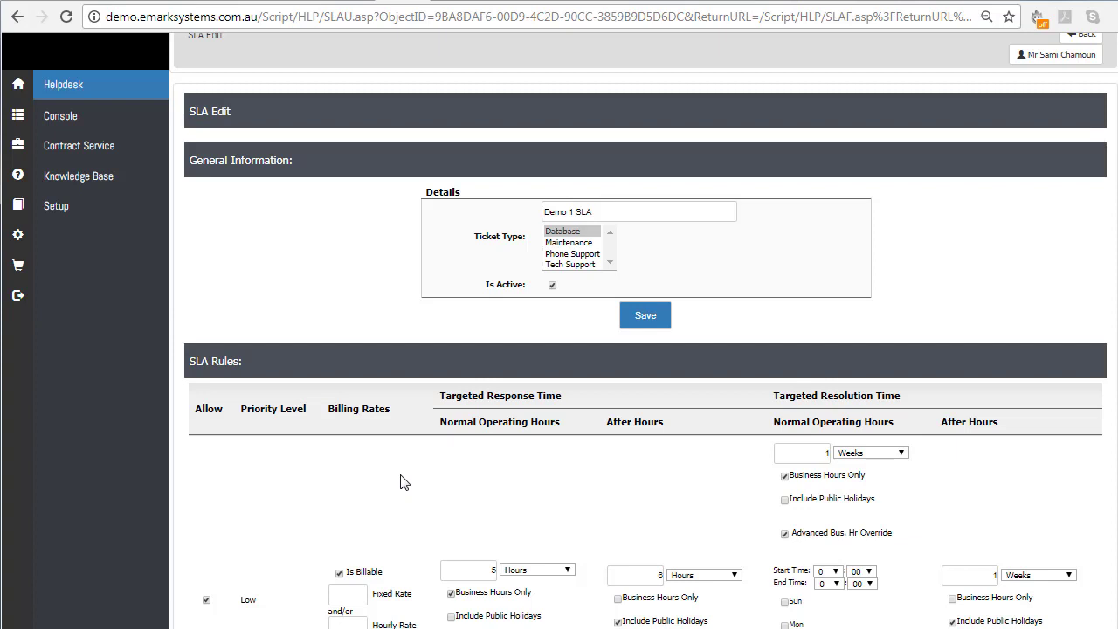
{"action": "scroll", "coordinate": [404, 484], "scroll_direction": "up", "scroll_amount": 1}
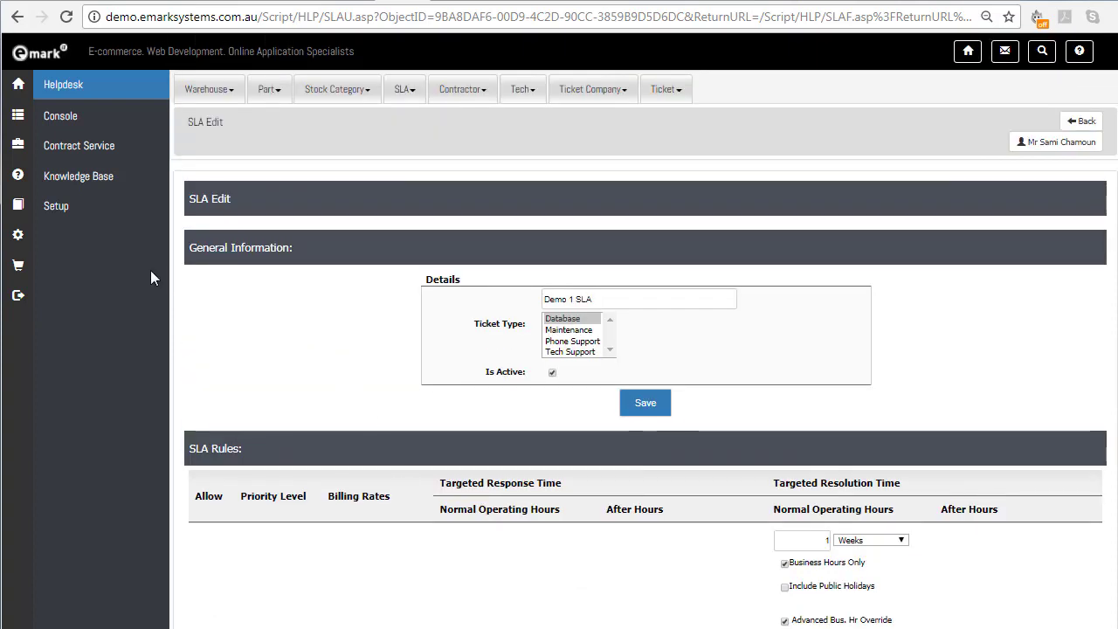
List all ticket companies in the helpdesk setup and open Acme Customers for editing
{"action": "left_click", "coordinate": [64, 208]}
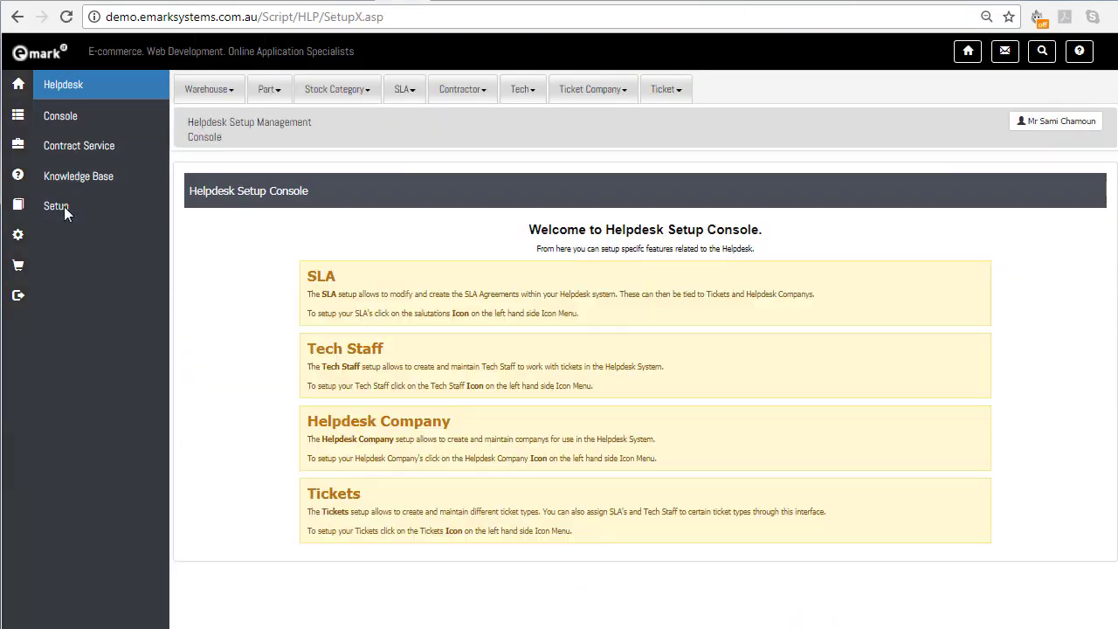
{"action": "left_click", "coordinate": [594, 91]}
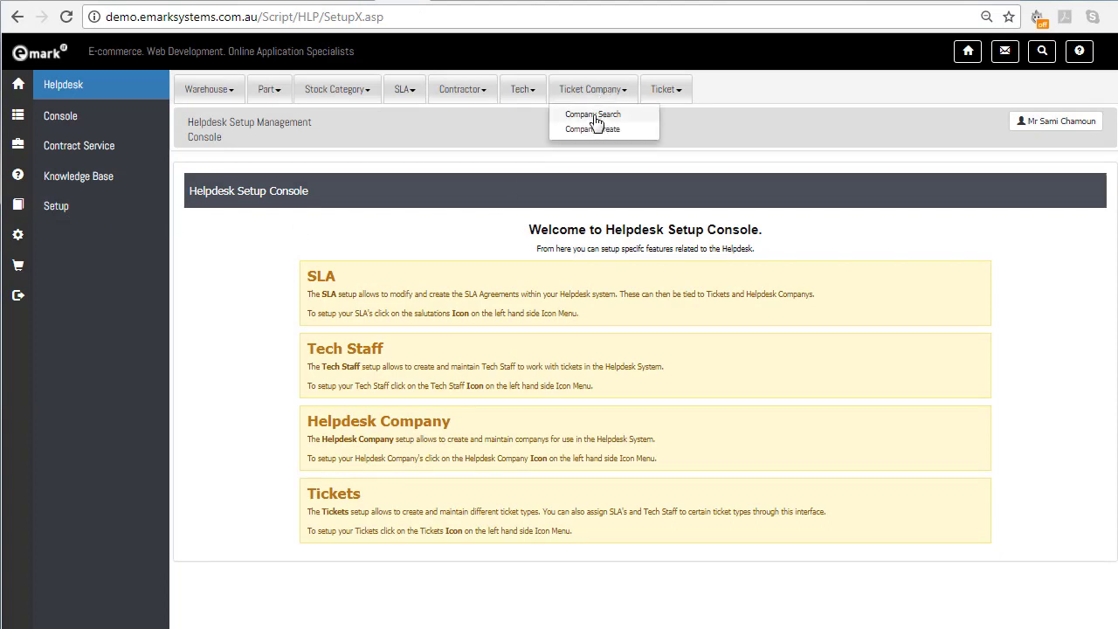
{"action": "left_click", "coordinate": [594, 116]}
{"action": "left_click", "coordinate": [637, 262]}
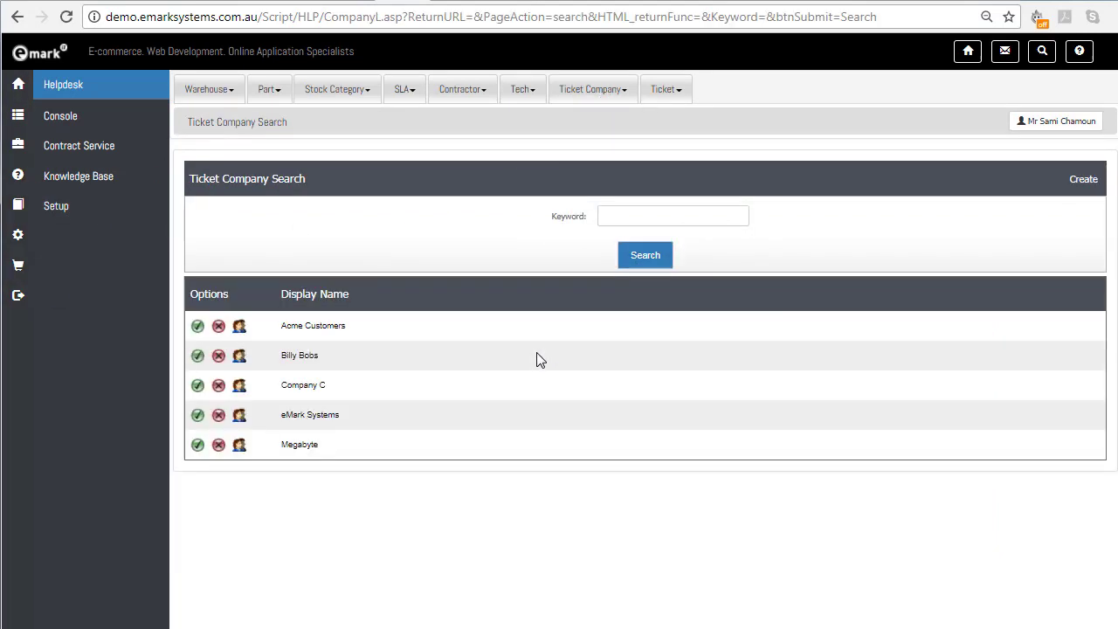
{"action": "left_click", "coordinate": [197, 327]}
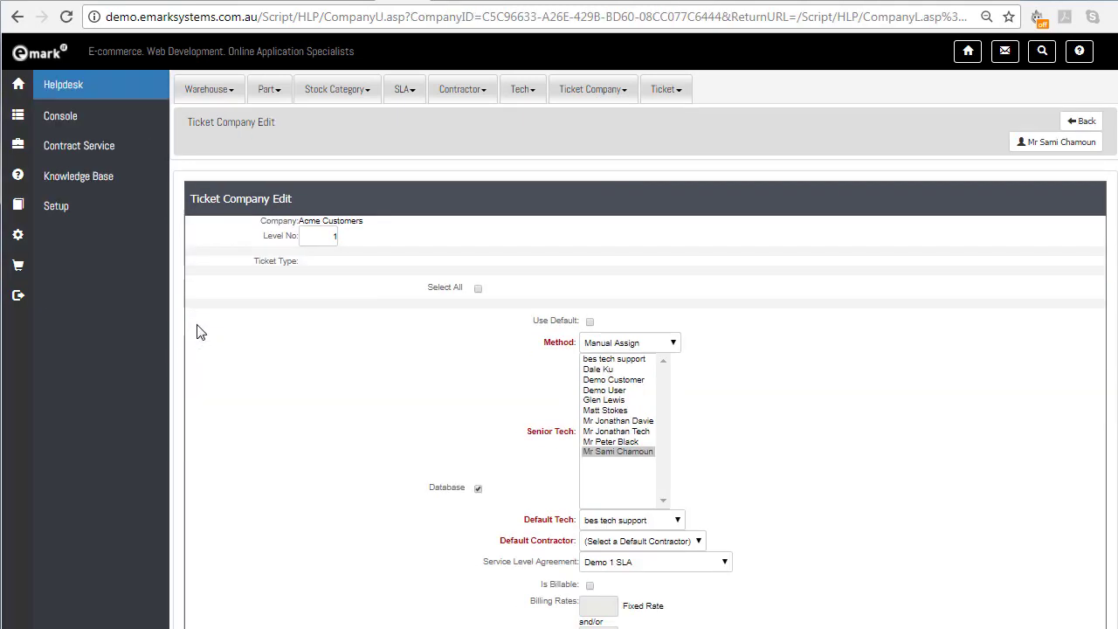
Review Acme Customers' Database ticket type settings, switching Use Default on and off and viewing the service level agreement choices
{"action": "scroll", "coordinate": [264, 346], "scroll_direction": "down", "scroll_amount": 1}
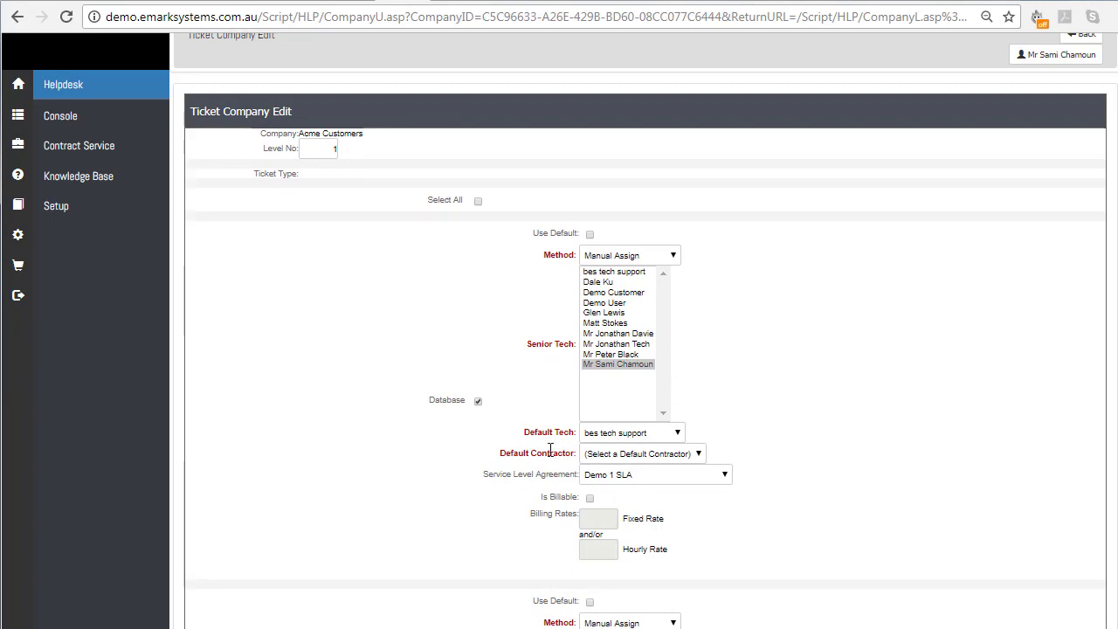
{"action": "scroll", "coordinate": [465, 541], "scroll_direction": "down", "scroll_amount": 2}
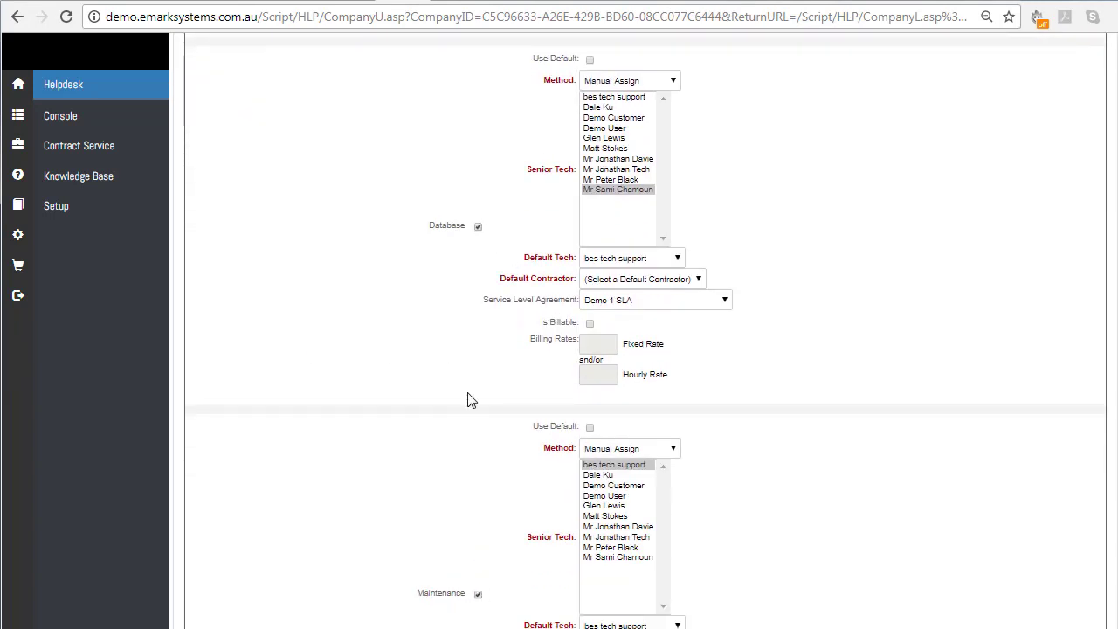
{"action": "scroll", "coordinate": [461, 453], "scroll_direction": "up", "scroll_amount": 2}
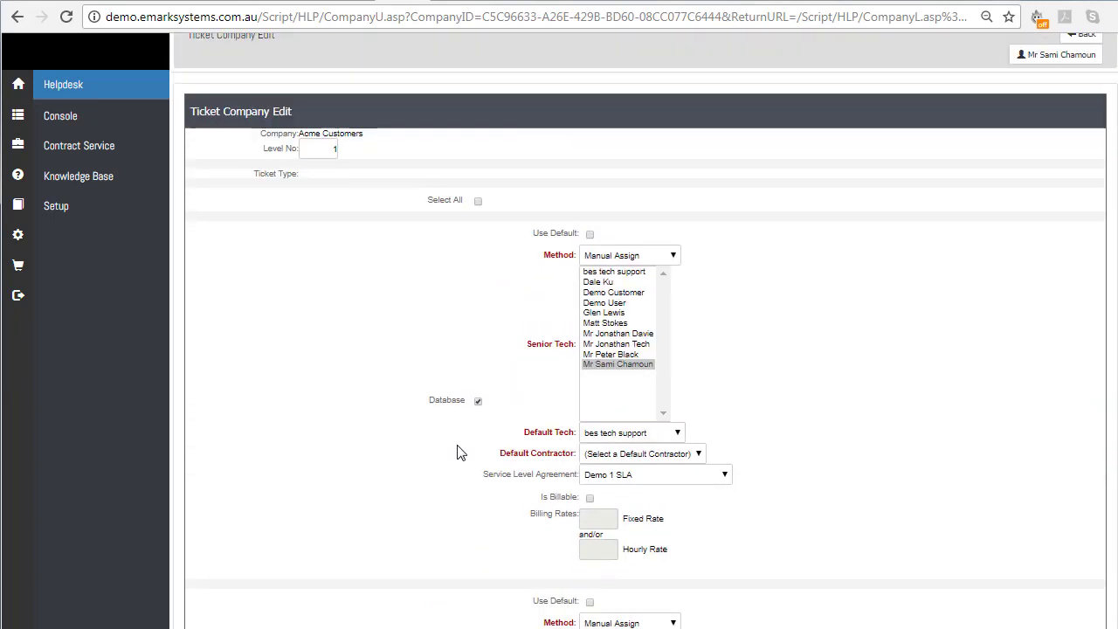
{"action": "left_click", "coordinate": [591, 235]}
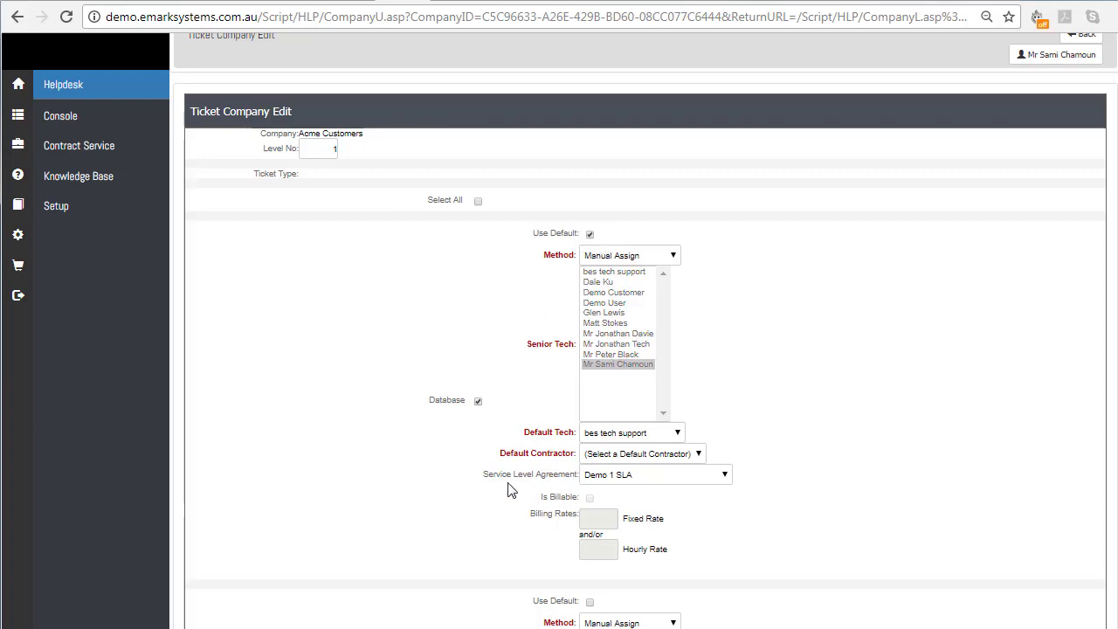
{"action": "left_click", "coordinate": [590, 235]}
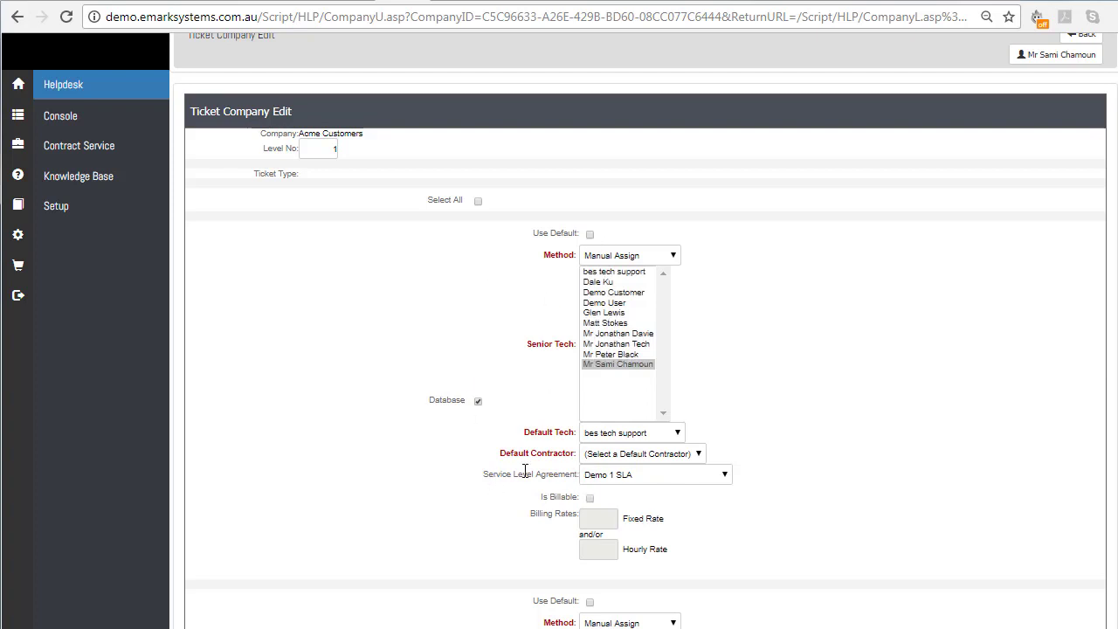
{"action": "left_click", "coordinate": [603, 478]}
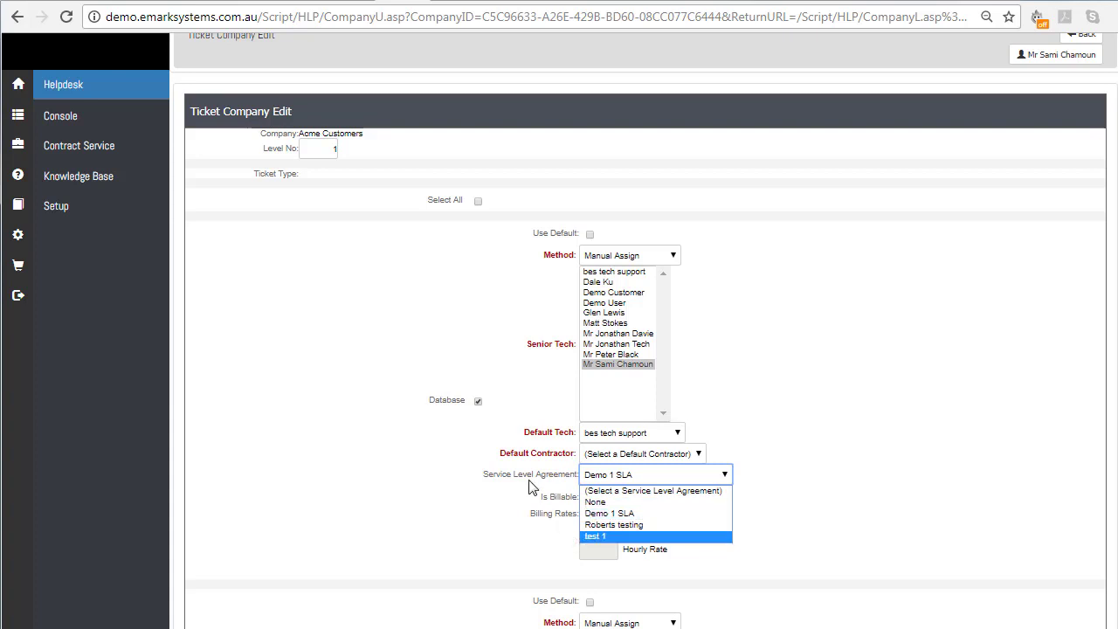
{"action": "scroll", "coordinate": [520, 473], "scroll_direction": "up", "scroll_amount": 2}
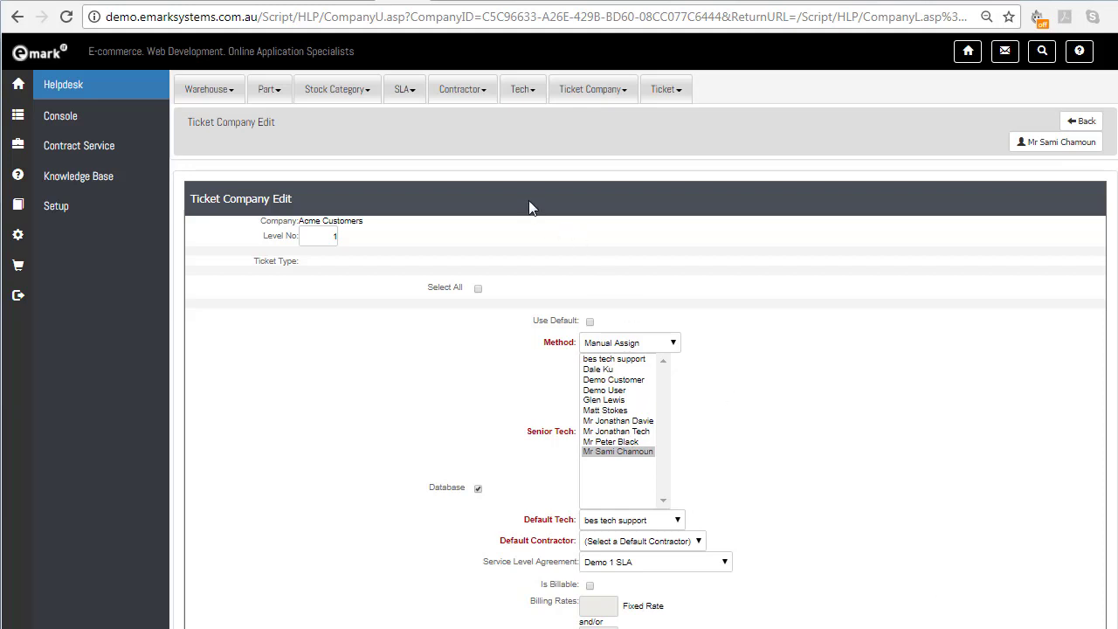
Switch to the ticket console for techs and examine the assigned techs' colour coding and the tickets' remaining time
{"action": "left_click", "coordinate": [353, 1]}
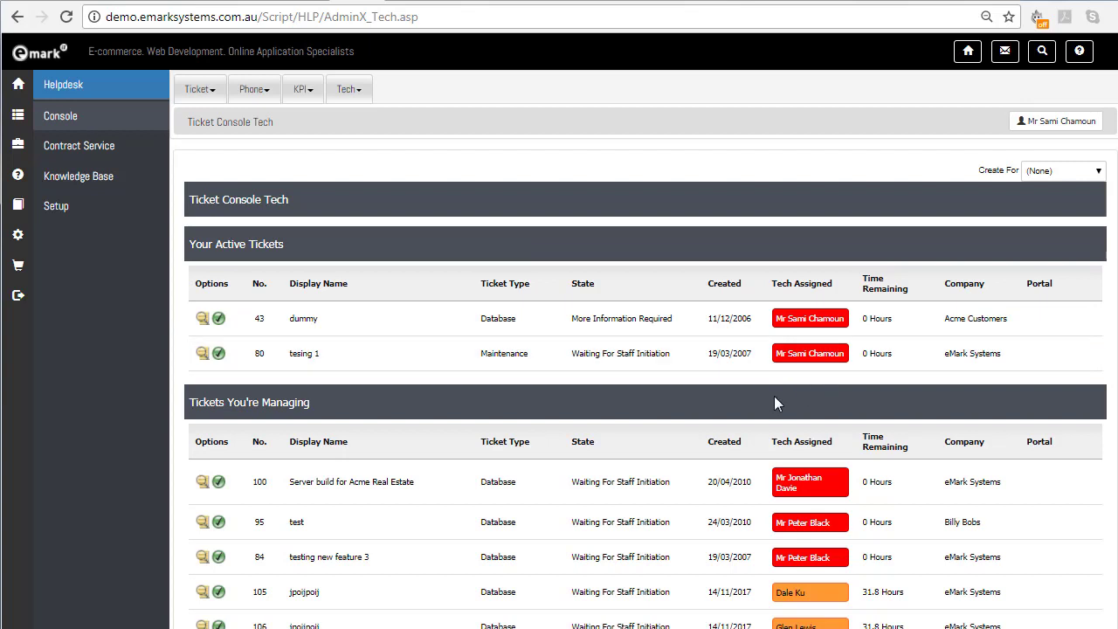
{"action": "scroll", "coordinate": [786, 403], "scroll_direction": "down", "scroll_amount": 1}
{"action": "scroll", "coordinate": [800, 410], "scroll_direction": "down", "scroll_amount": 1}
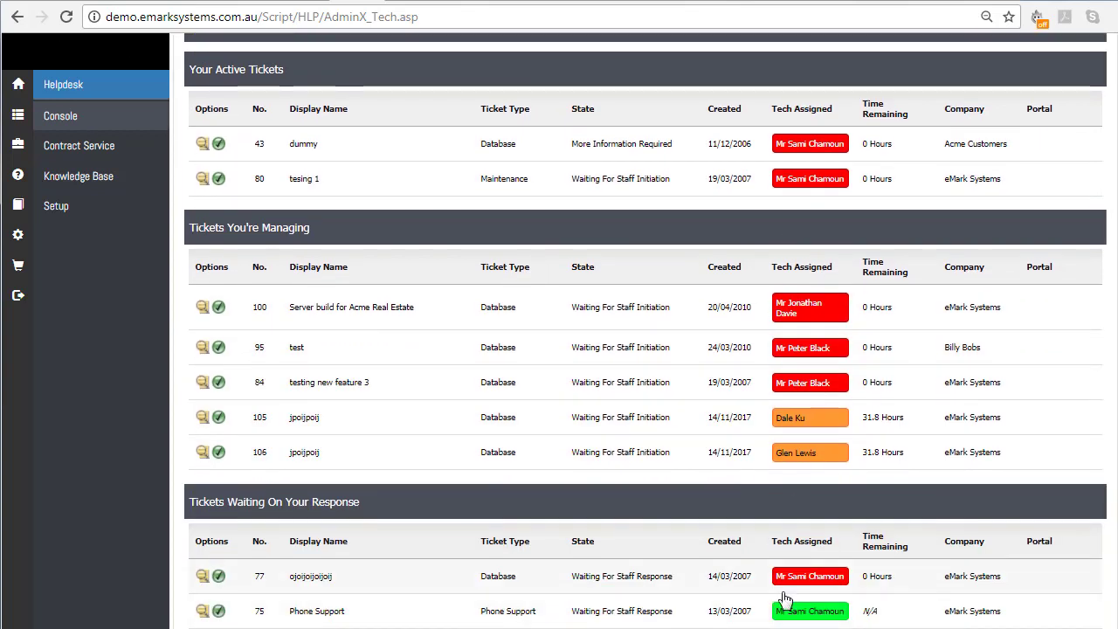
{"action": "scroll", "coordinate": [786, 568], "scroll_direction": "up", "scroll_amount": 1}
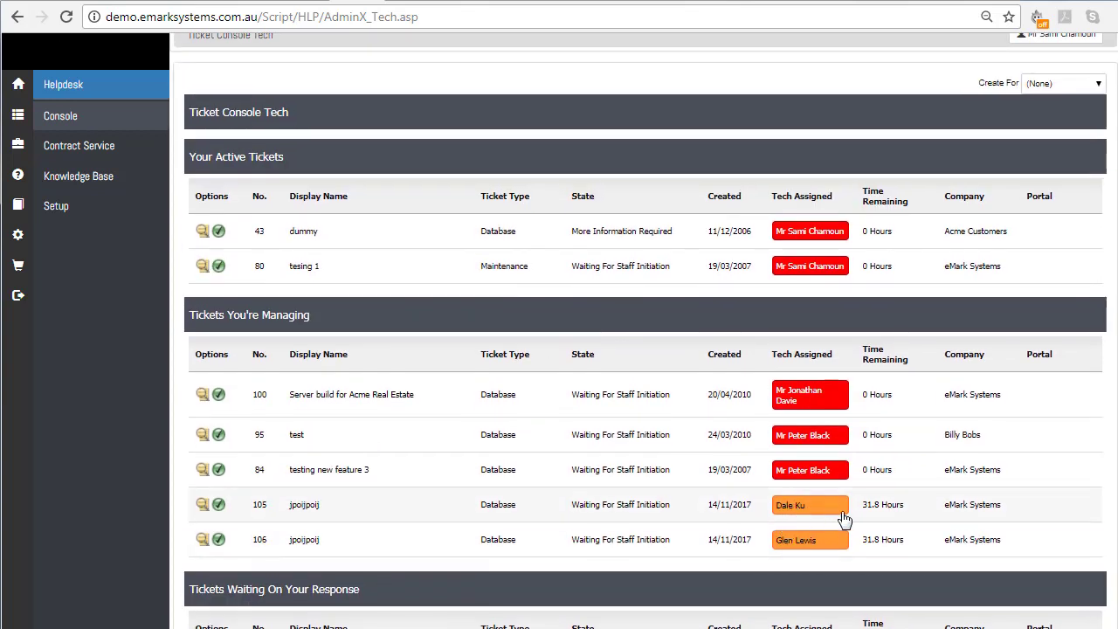